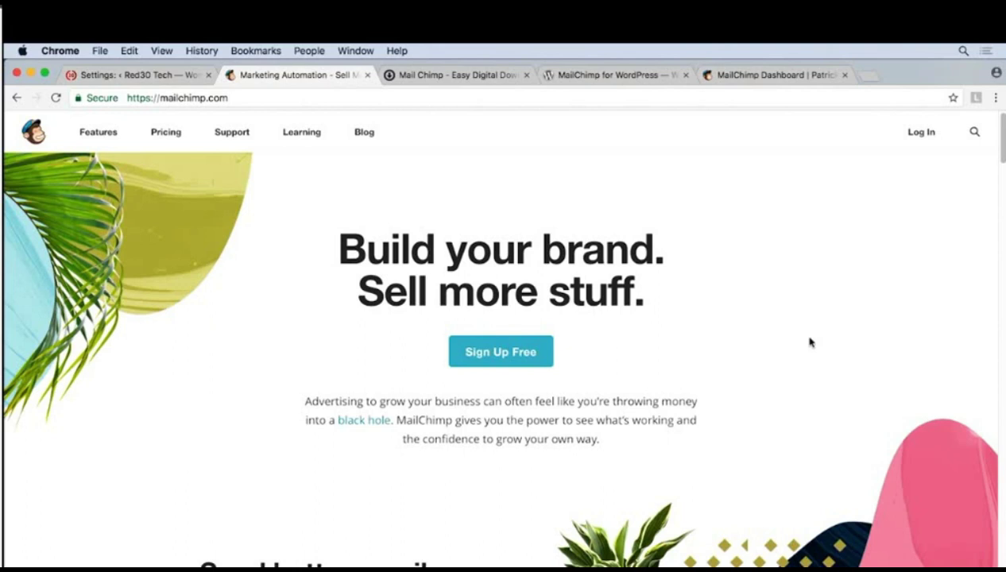
Review the MailChimp extension page on easydigitaldownloads.com and open the MailChimp for WordPress plugin page on wordpress.org
key(ctrl+Tab)
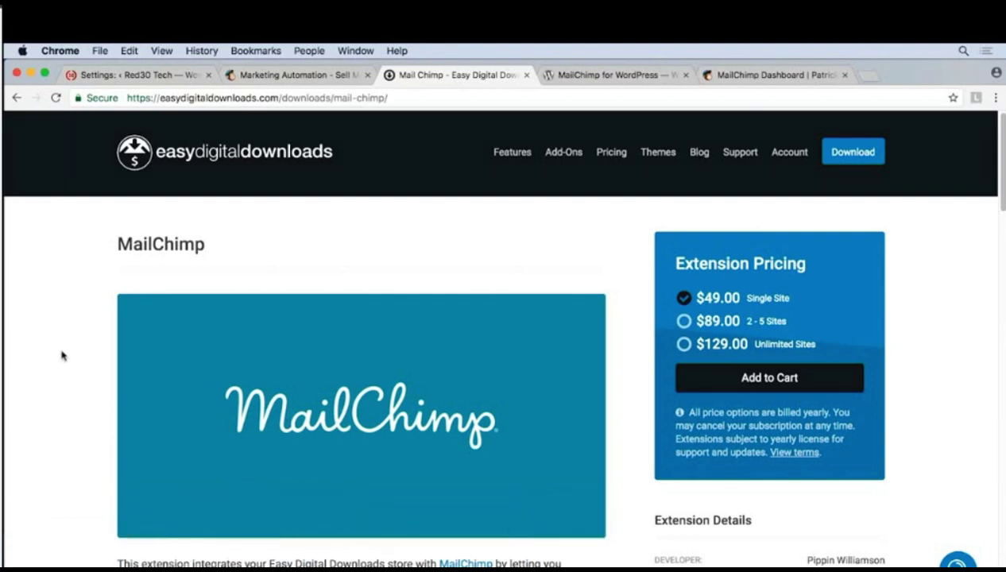
scroll(62, 356, down, 2)
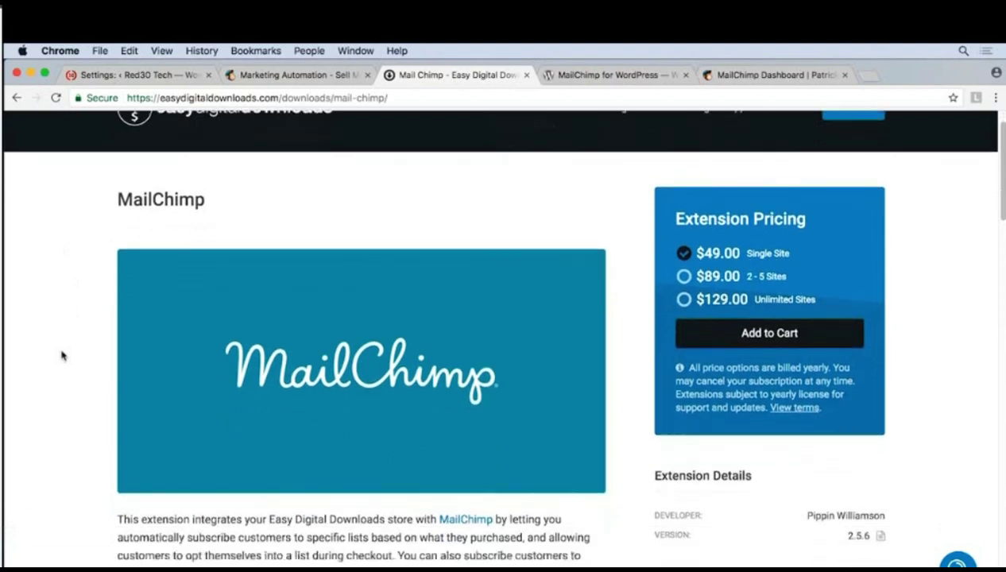
scroll(62, 355, down, 5)
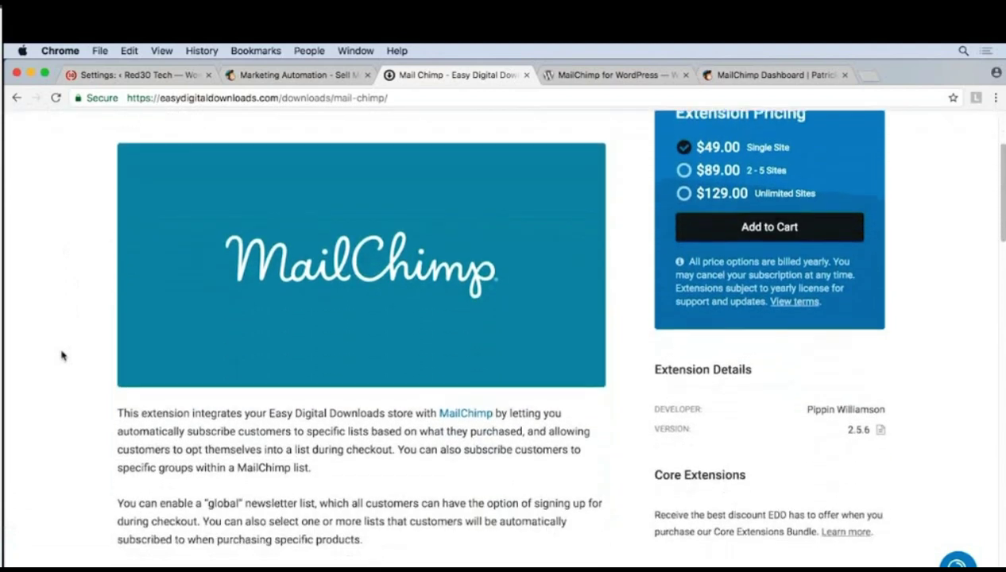
scroll(62, 355, down, 6)
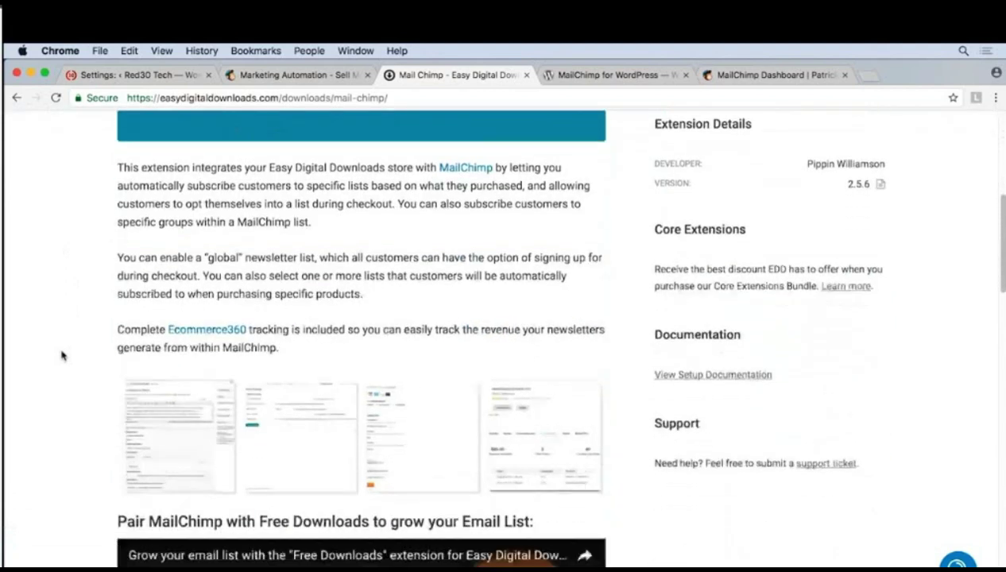
scroll(62, 355, down, 1)
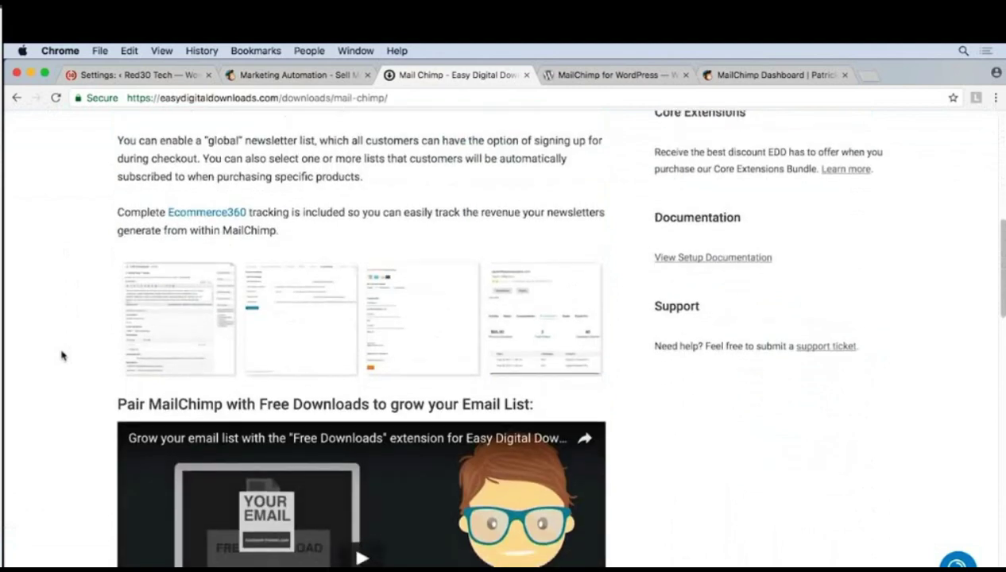
scroll(62, 356, up, 12)
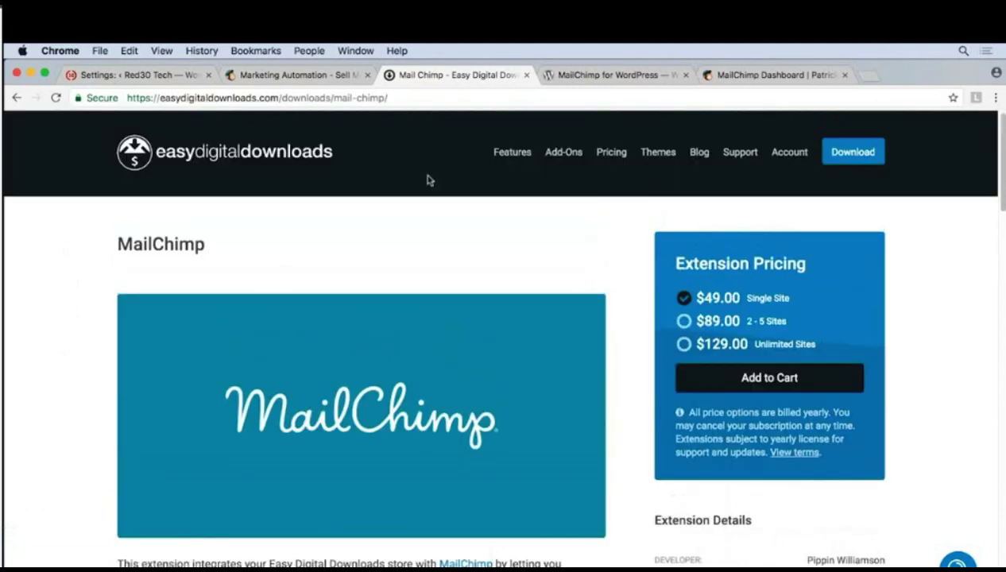
click(560, 76)
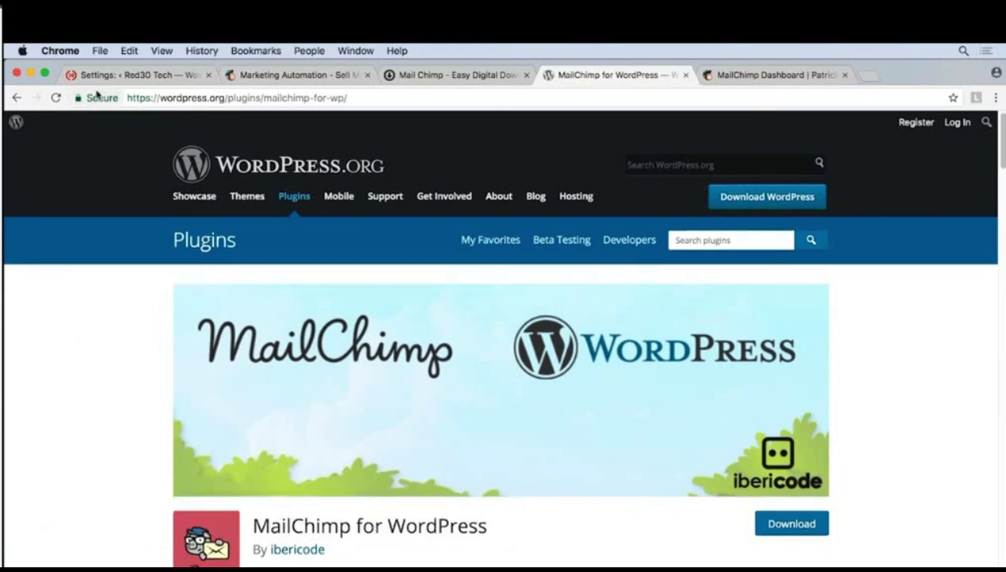
Find the MailChimp for WordPress plugin by ibericode from the Red30 Tech site's admin, searching "Mailchimp for WordPress", and install and activate it
click(131, 74)
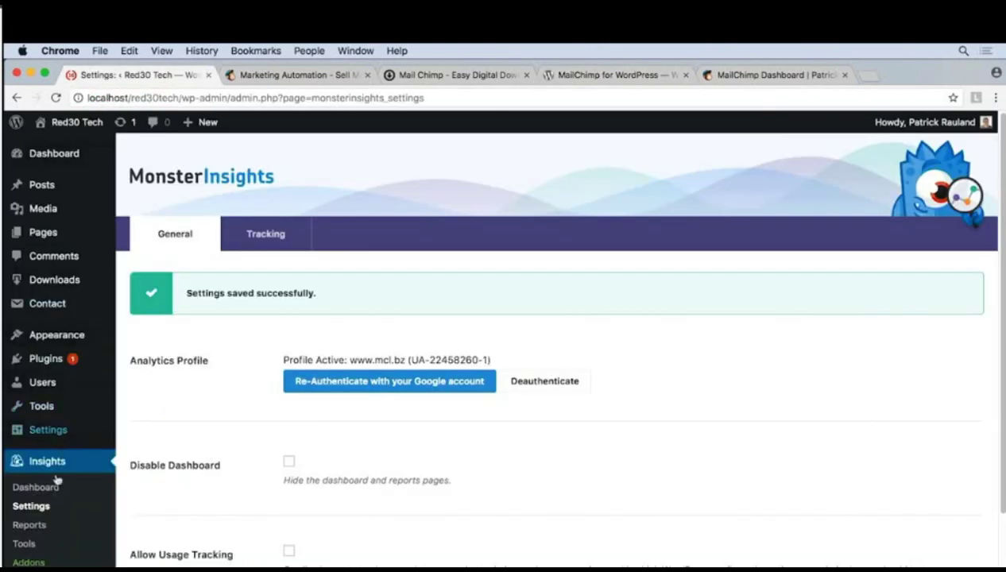
mouse_move(62, 359)
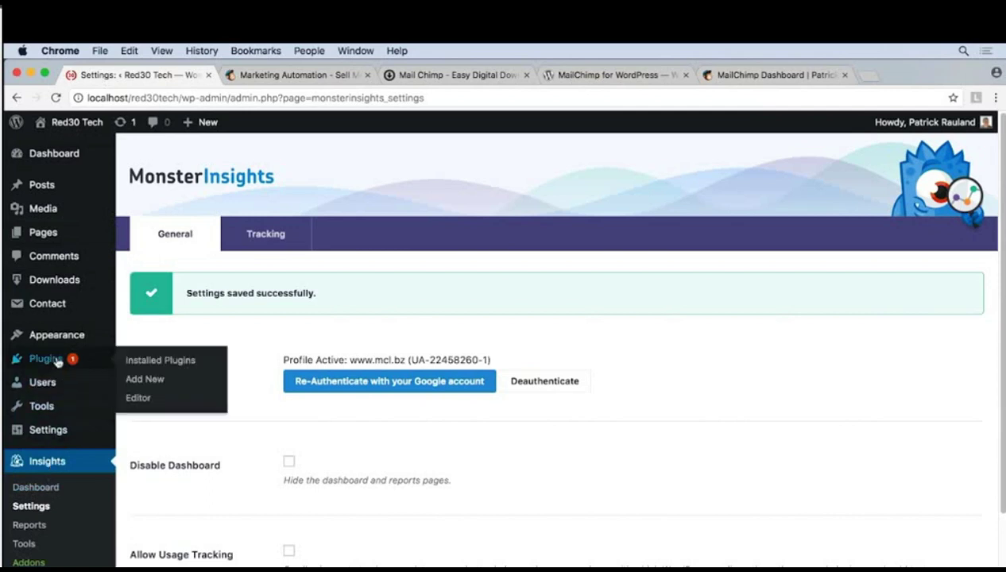
click(154, 379)
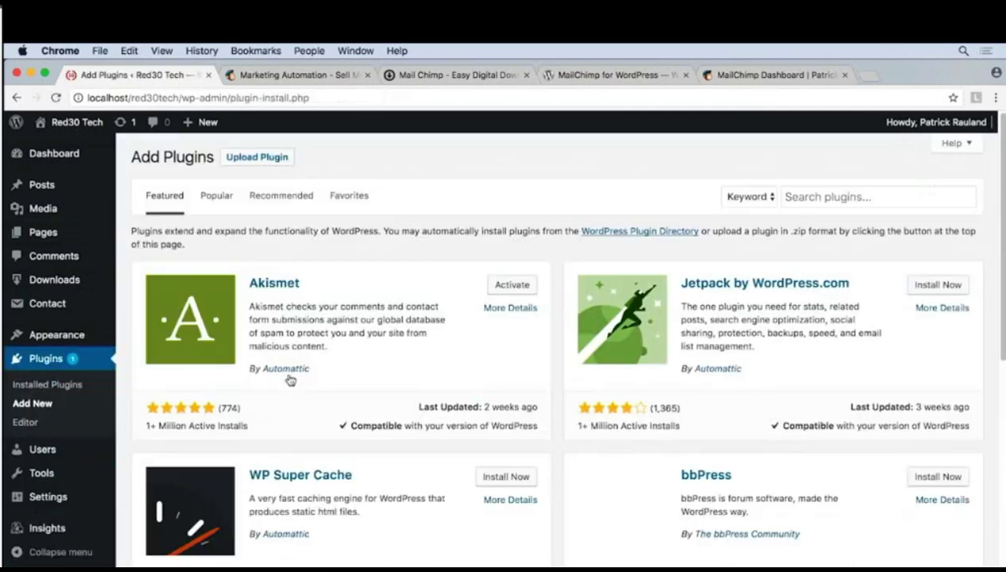
click(802, 196)
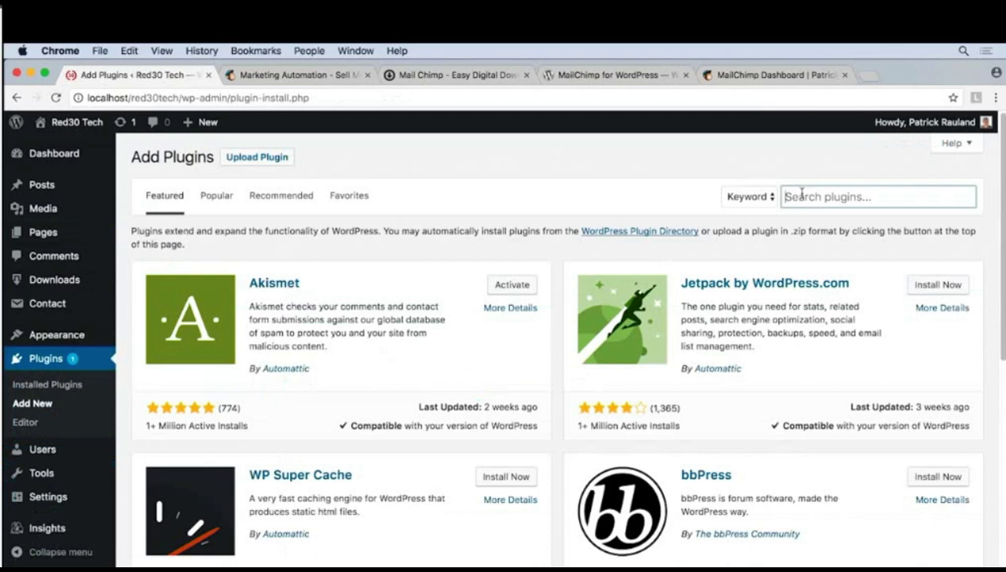
text(Mailchimp for W)
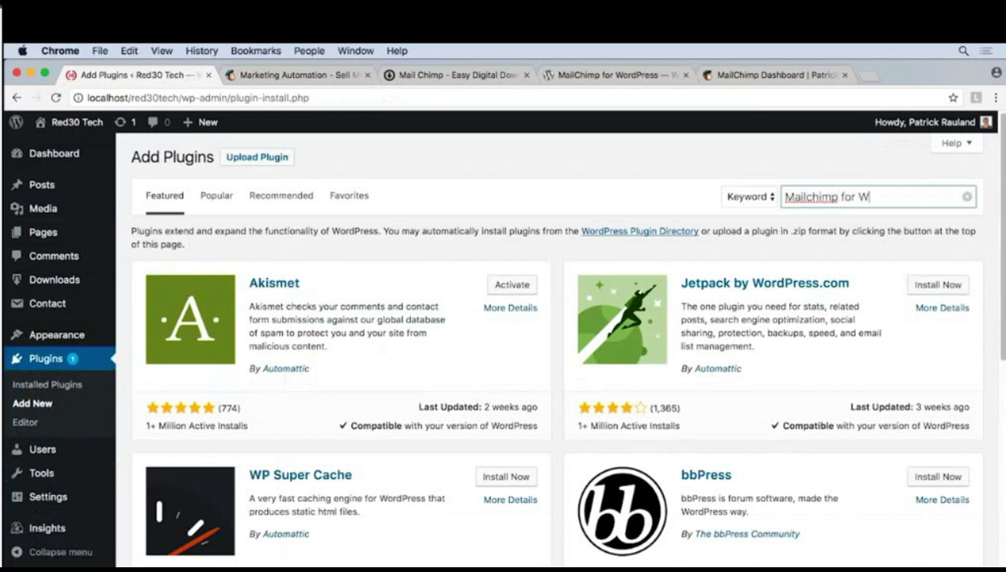
text(ordPress)
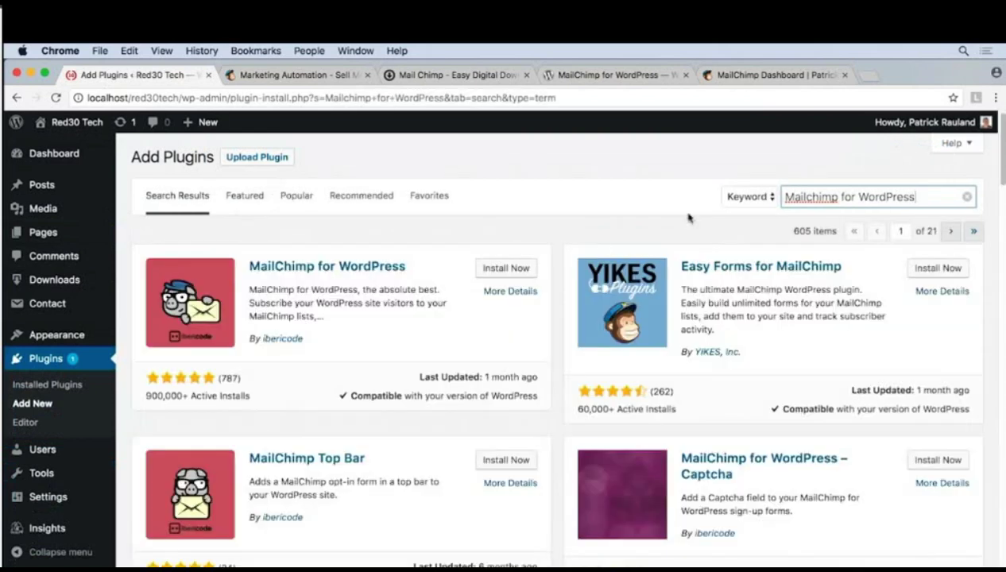
click(513, 272)
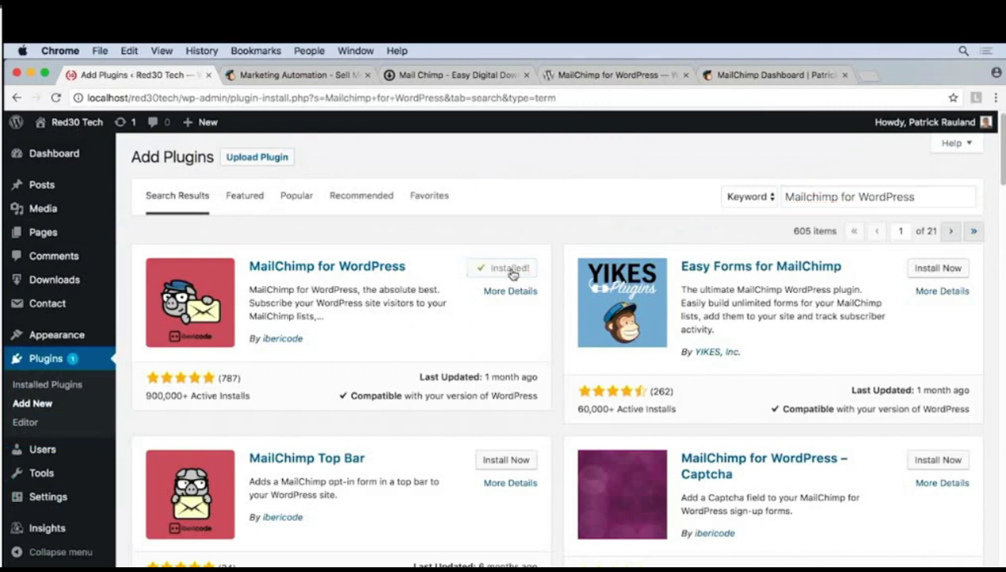
click(512, 271)
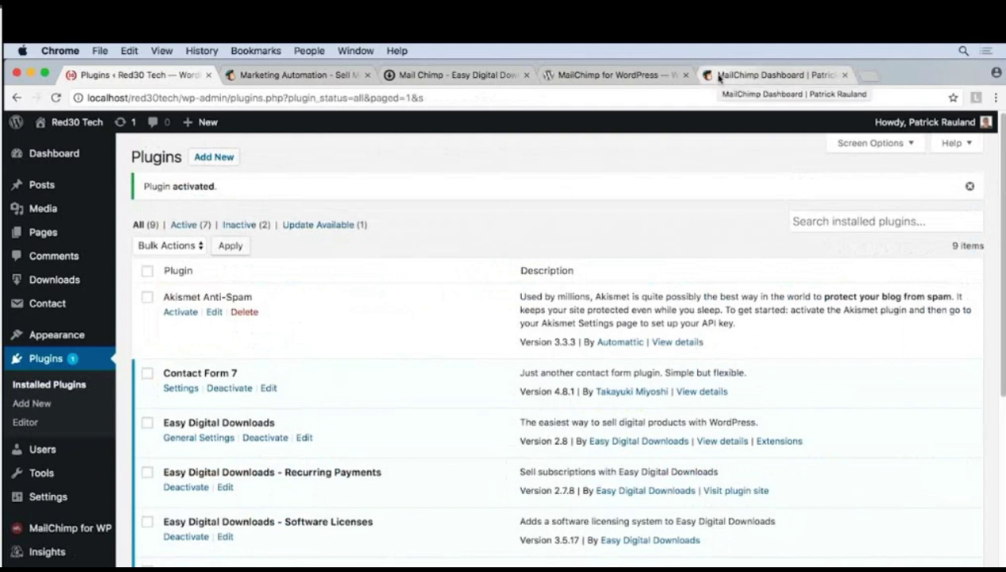
Switch to the MailChimp dashboard and open the account's API keys page
click(719, 77)
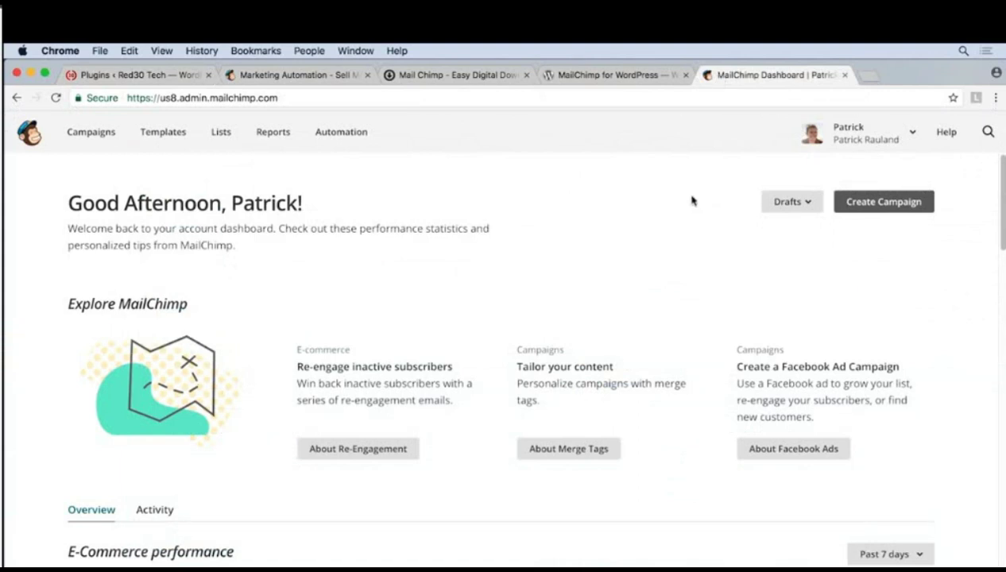
click(859, 138)
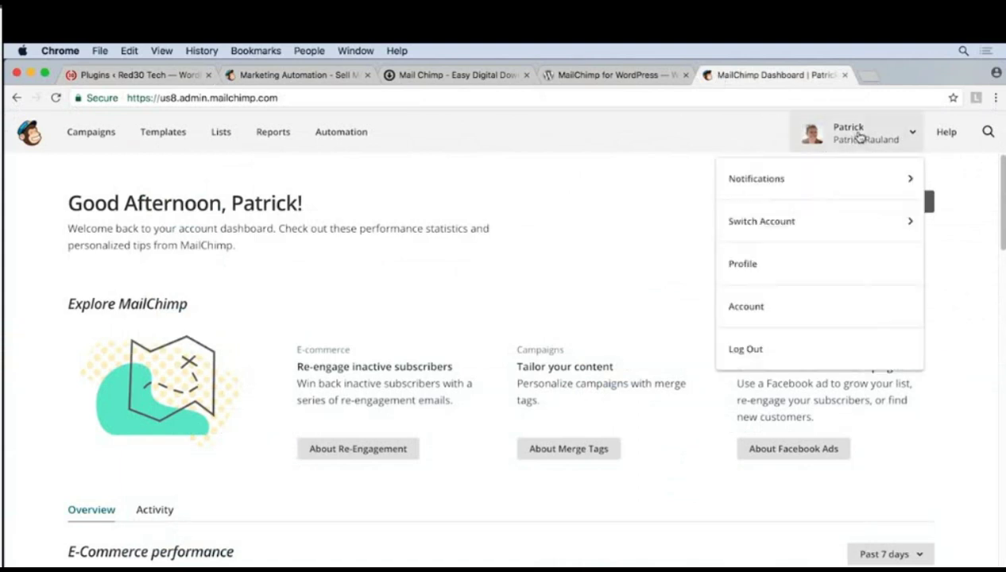
click(788, 318)
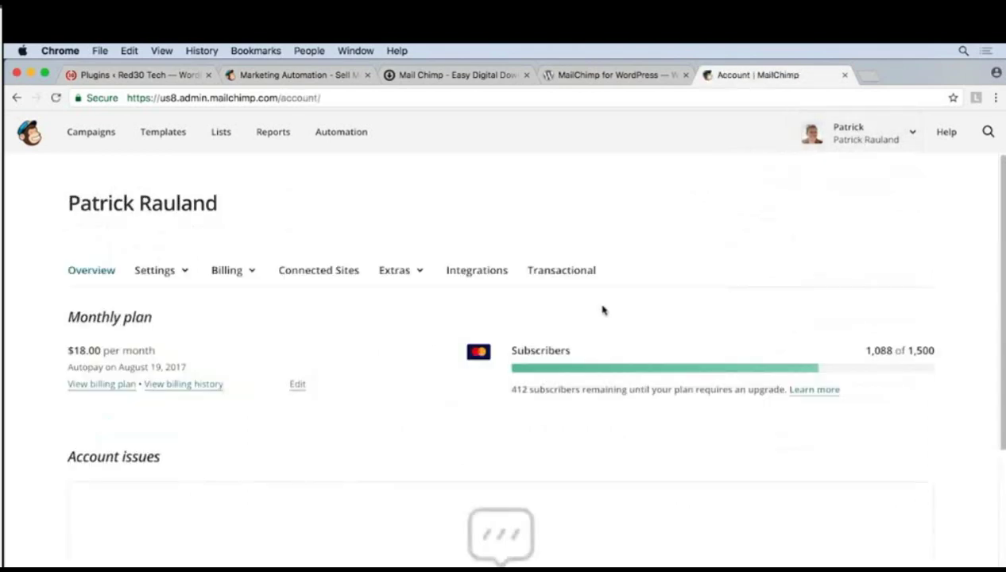
click(406, 273)
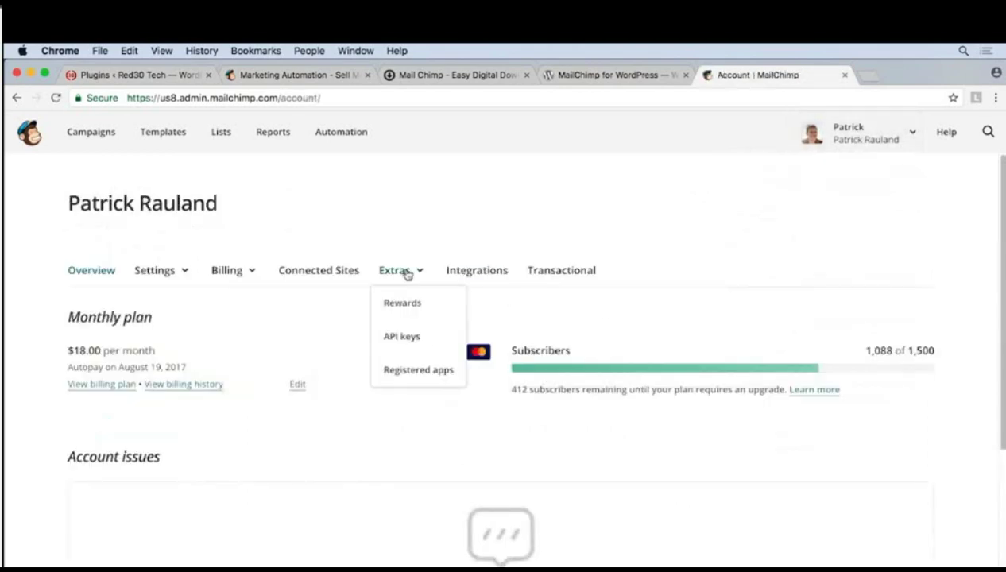
click(404, 338)
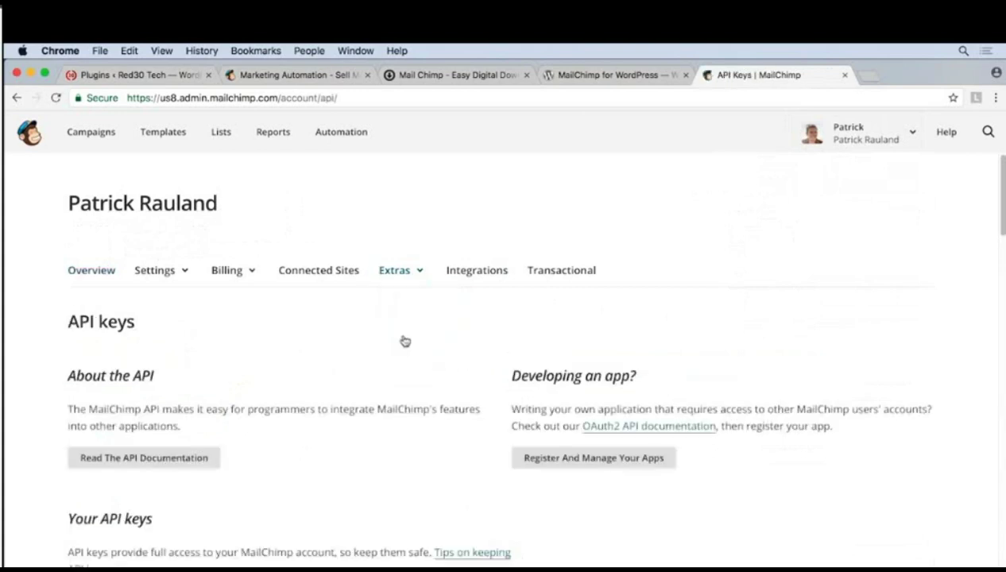
Copy the API key created on Apr 22, 2014 at 9:01 pm from the account's key list
scroll(404, 341, down, 5)
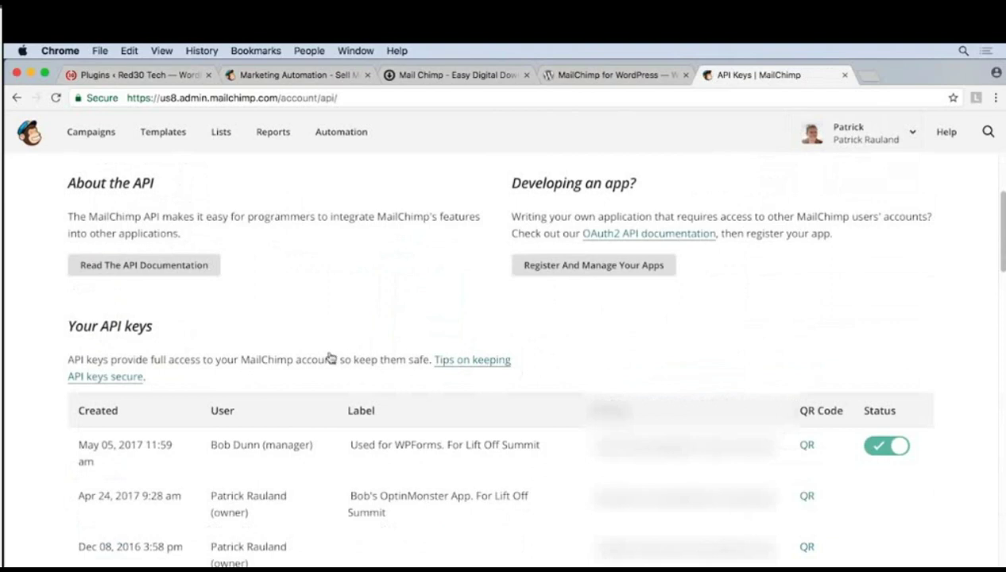
scroll(329, 356, down, 7)
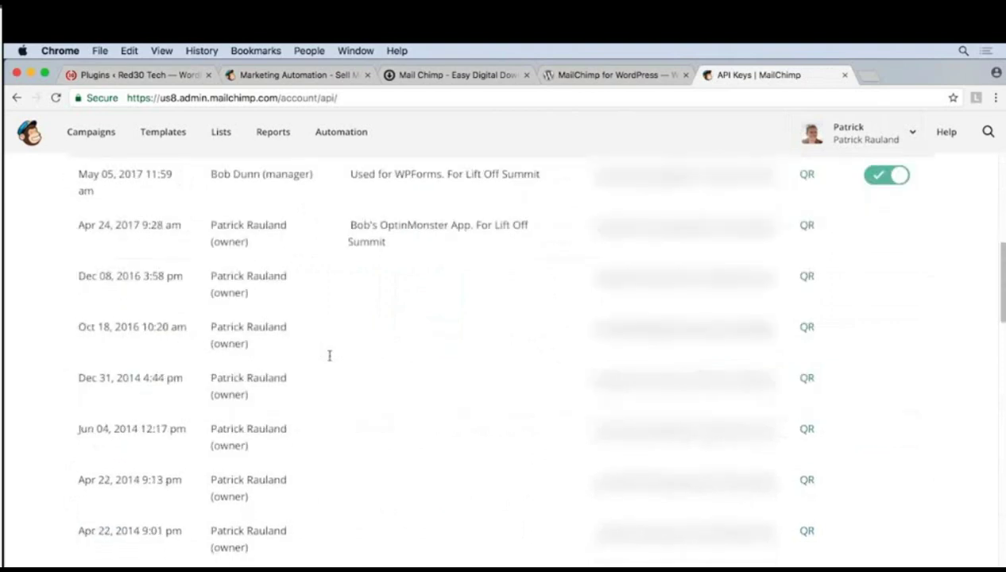
scroll(329, 356, down, 7)
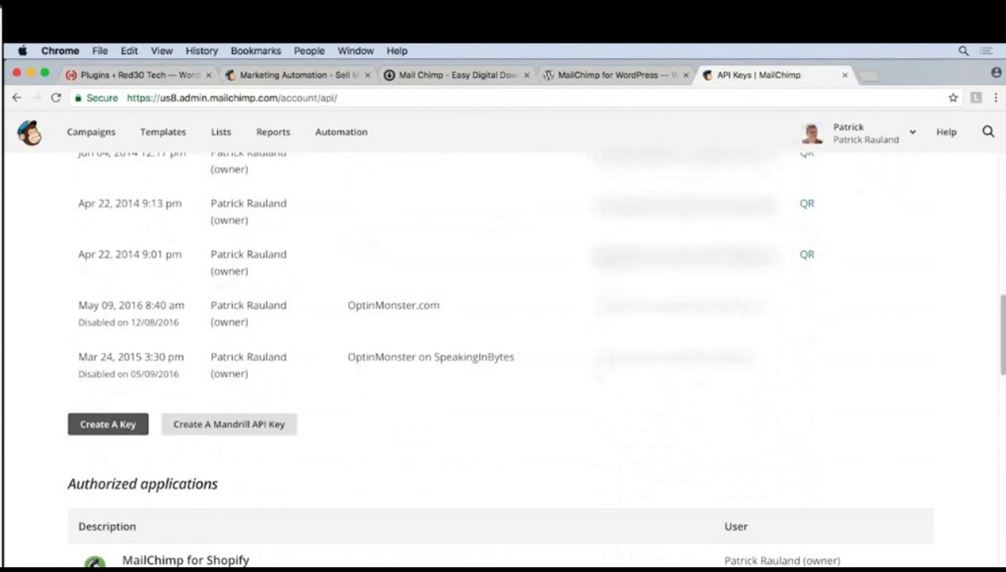
drag(593, 254, 775, 256)
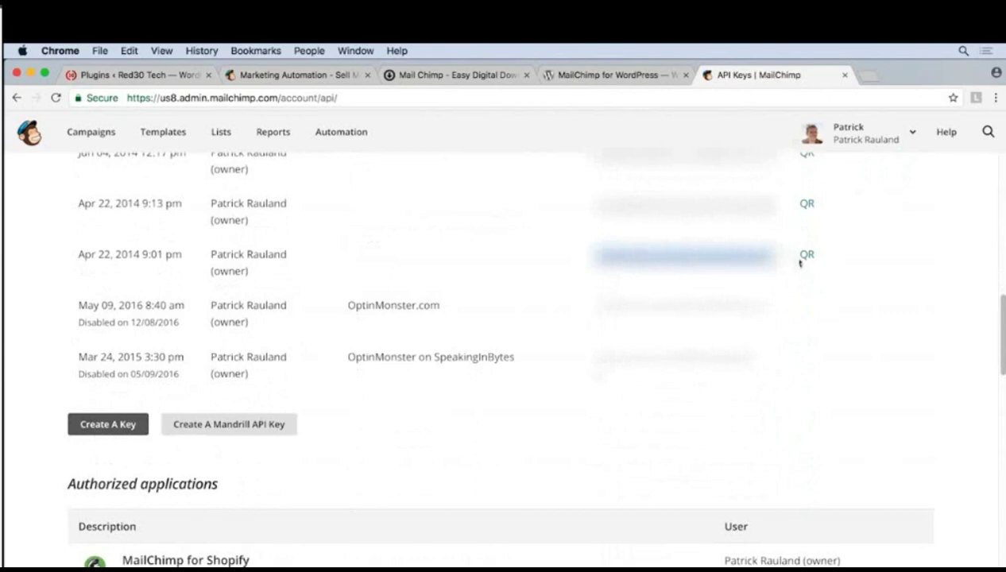
Paste and save the copied API key in the MailChimp for WP general settings on the WordPress site, and renew the MailChimp lists
key(super+1)
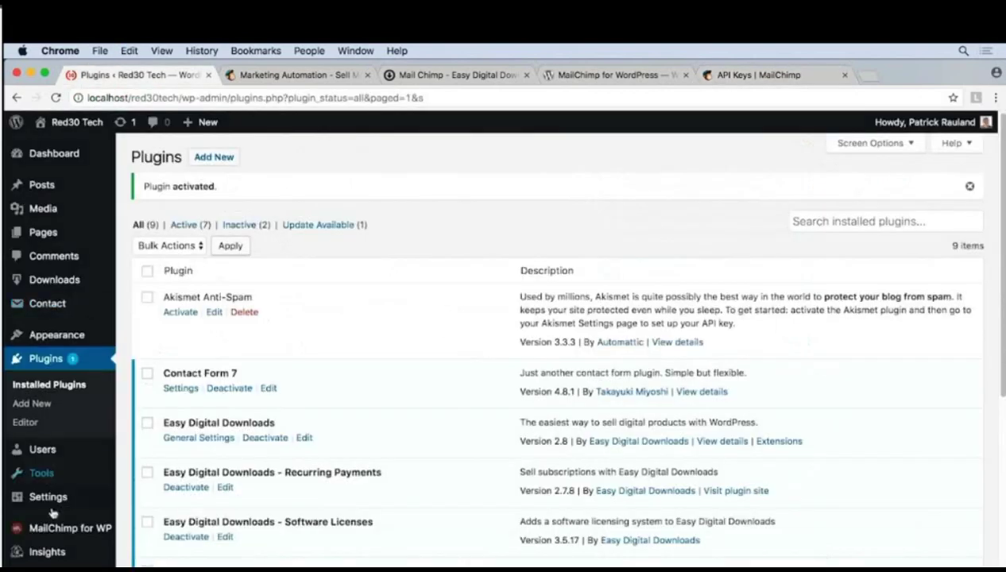
mouse_move(50, 539)
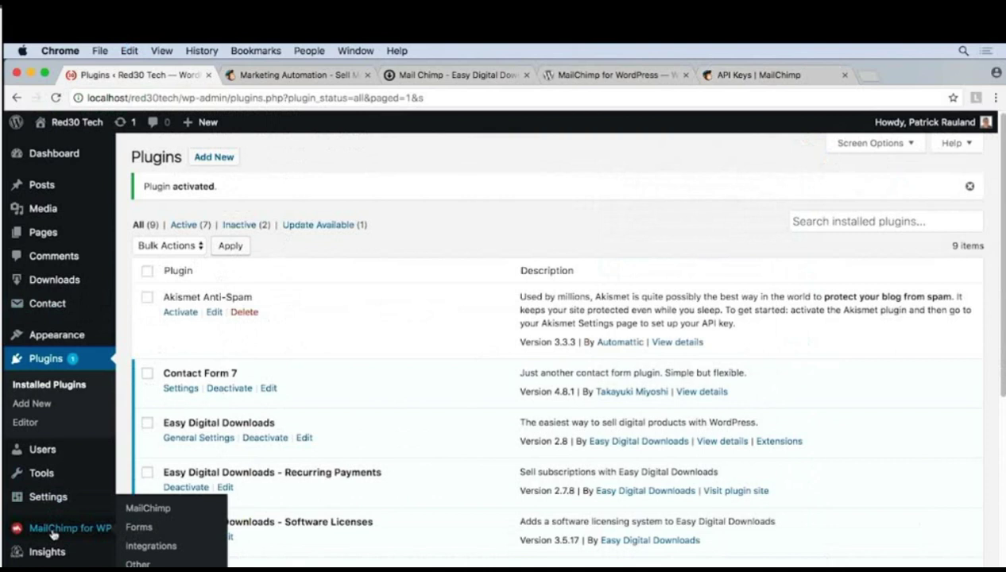
click(52, 534)
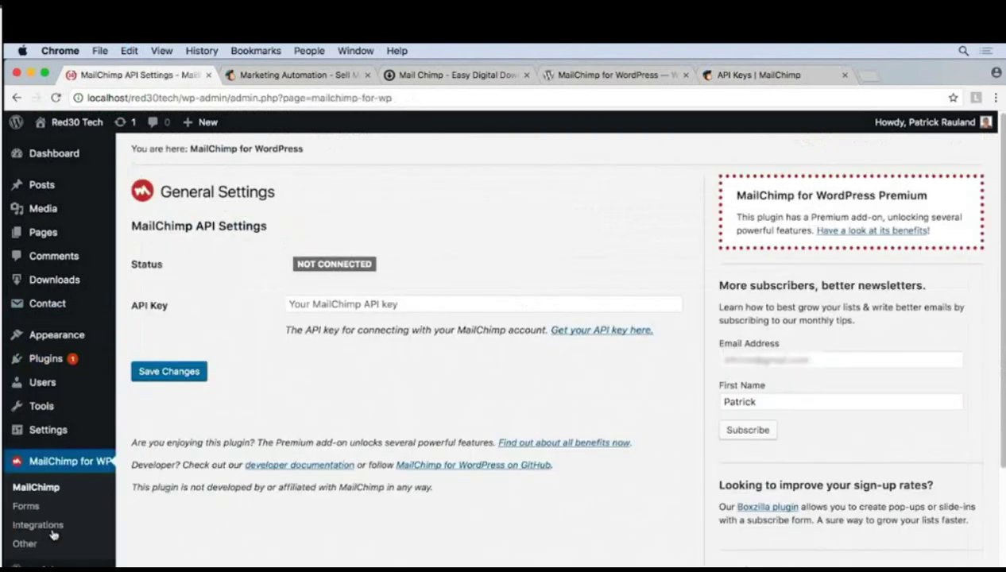
click(319, 308)
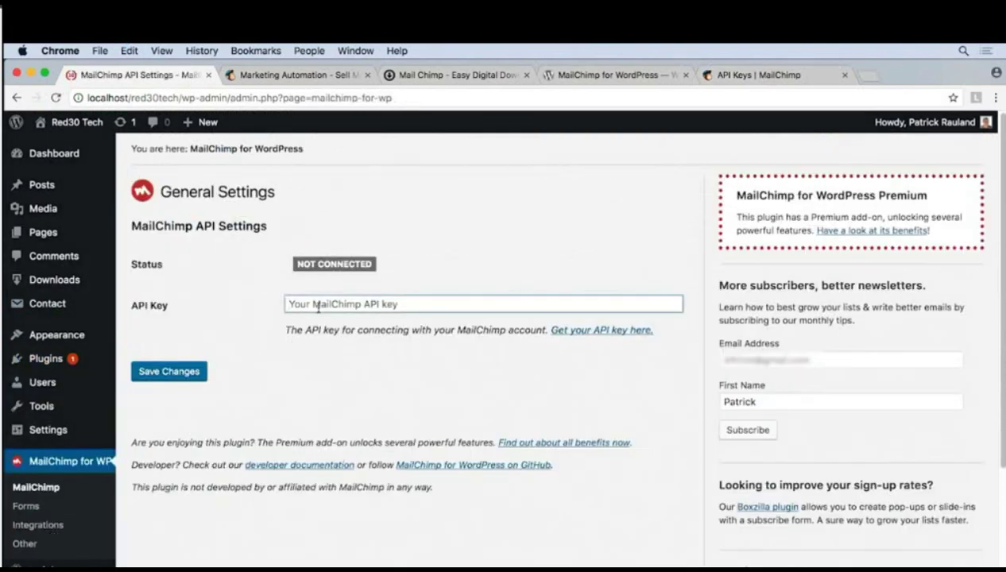
key(super+v)
key(super+v)
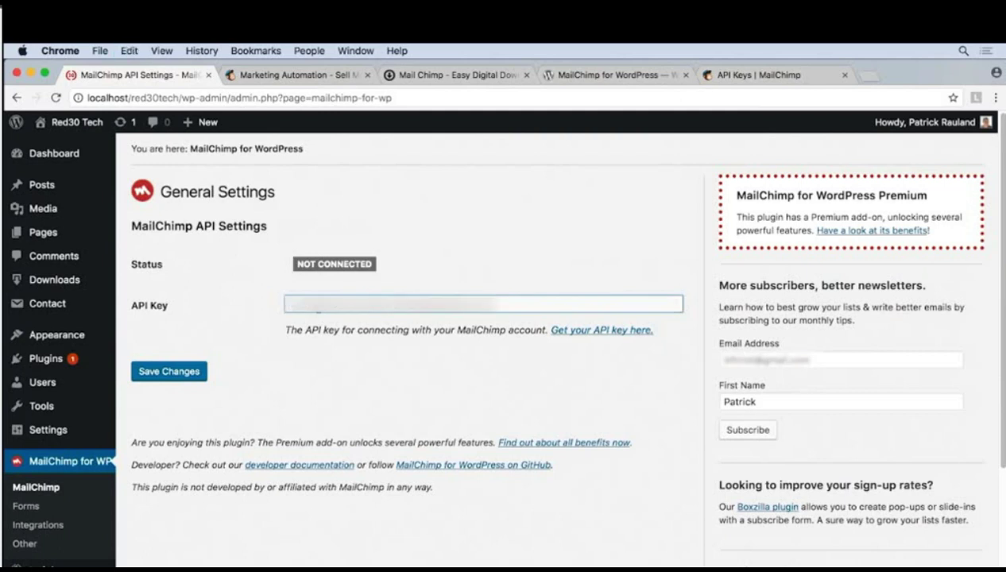
click(157, 374)
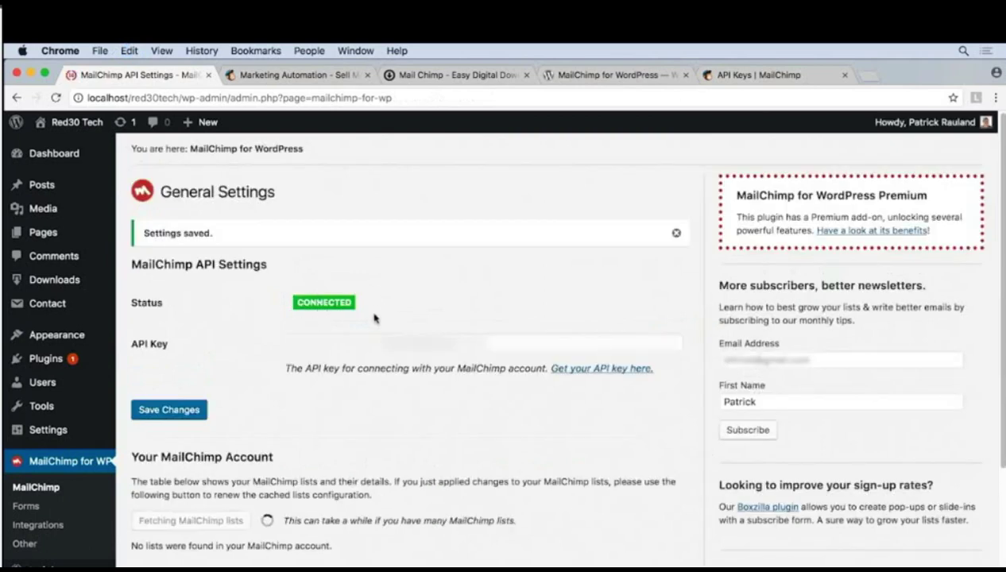
scroll(375, 319, down, 2)
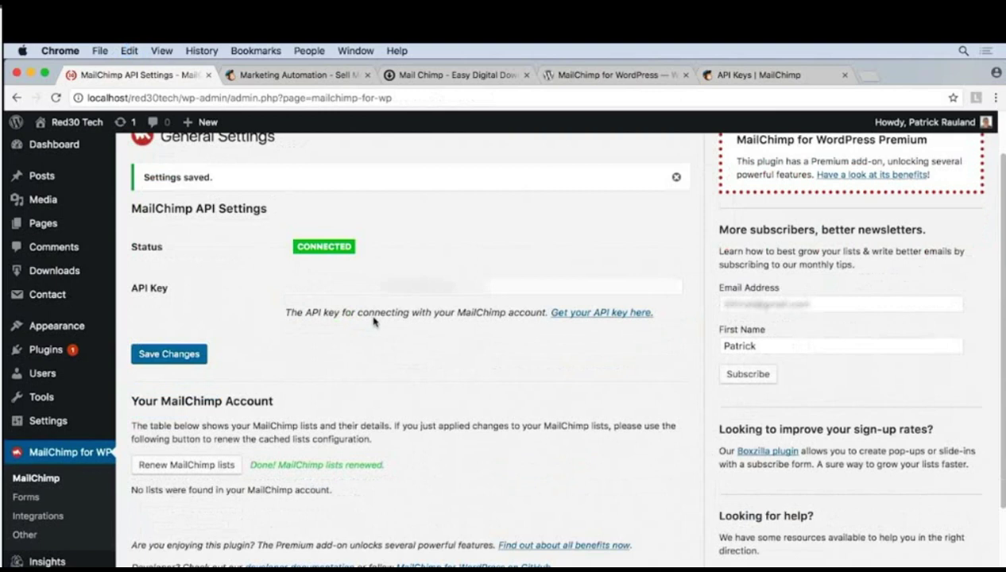
click(200, 467)
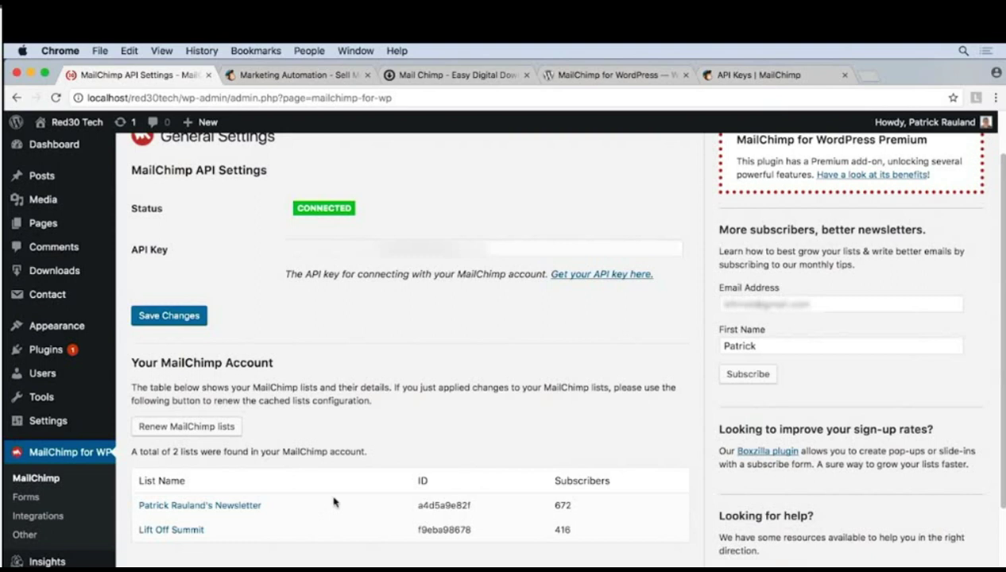
Open the Easy Digital Downloads integration settings of the MailChimp for WP plugin
click(47, 518)
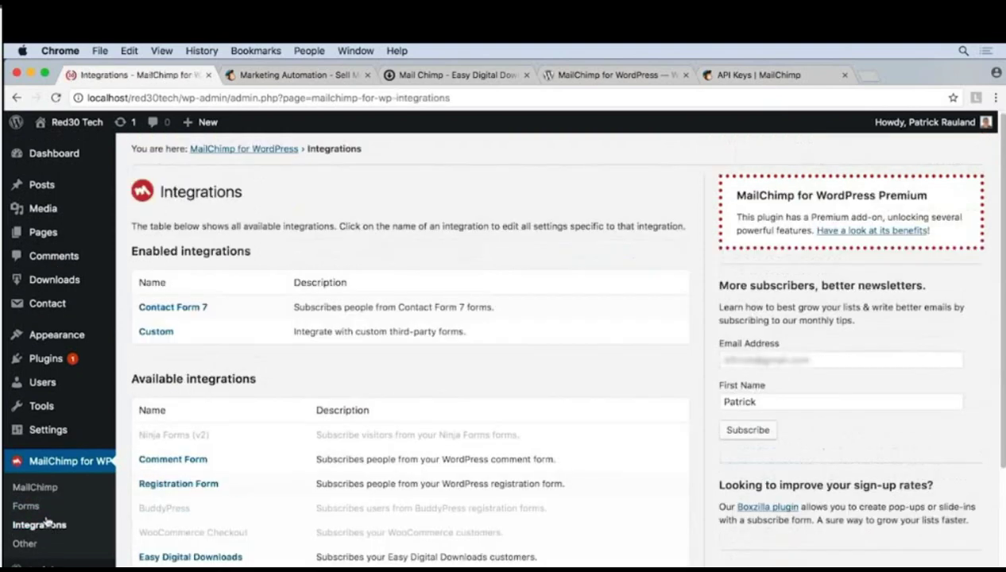
scroll(214, 498, down, 2)
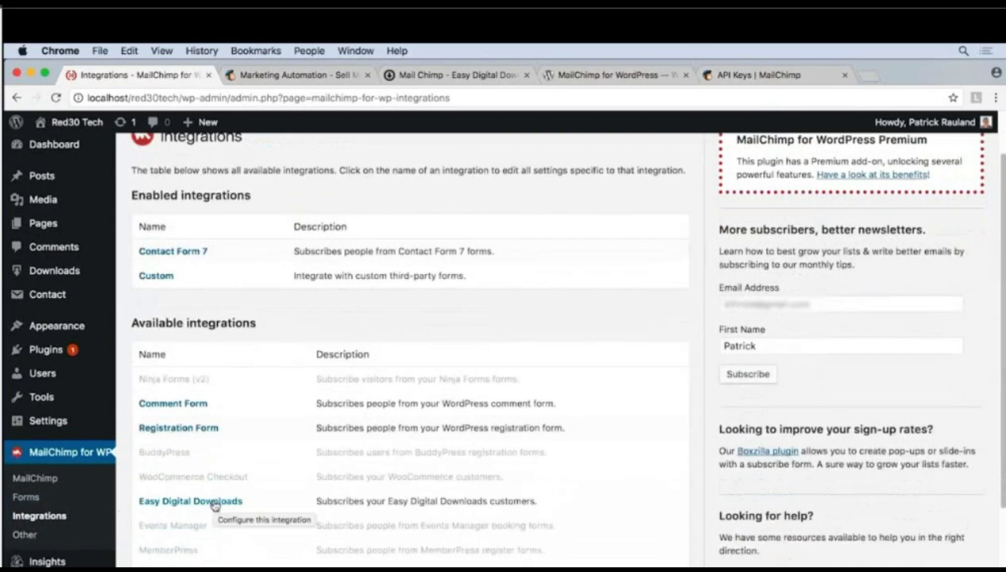
click(214, 504)
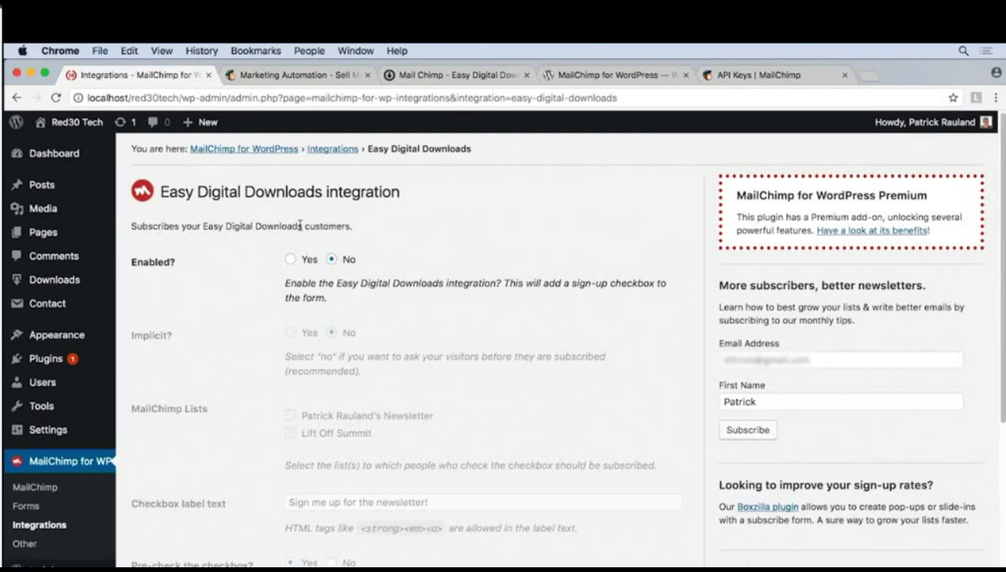
Enable the Easy Digital Downloads integration and select the site owner's newsletter as the MailChimp list for subscribers
click(290, 260)
scroll(273, 297, down, 2)
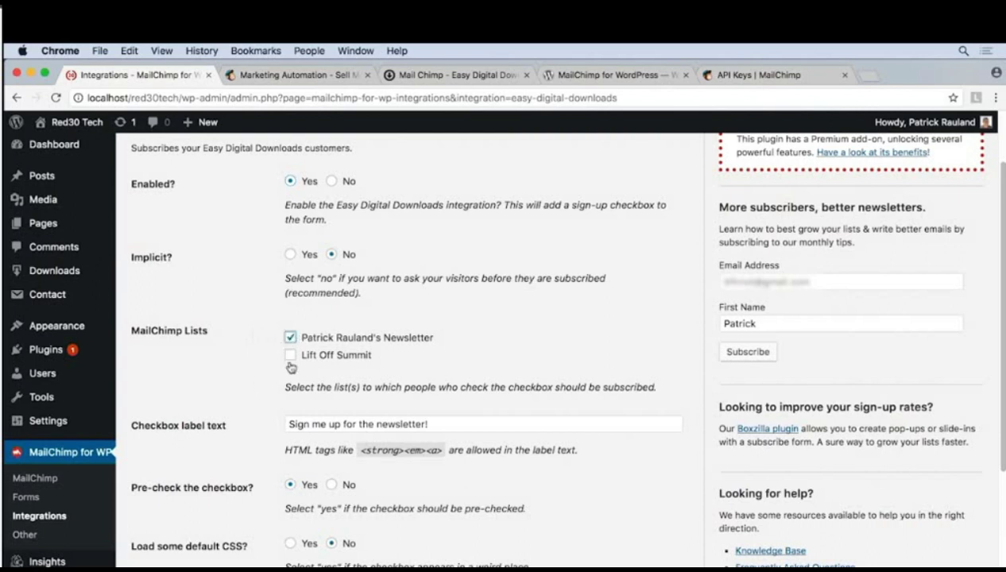
scroll(265, 388, down, 3)
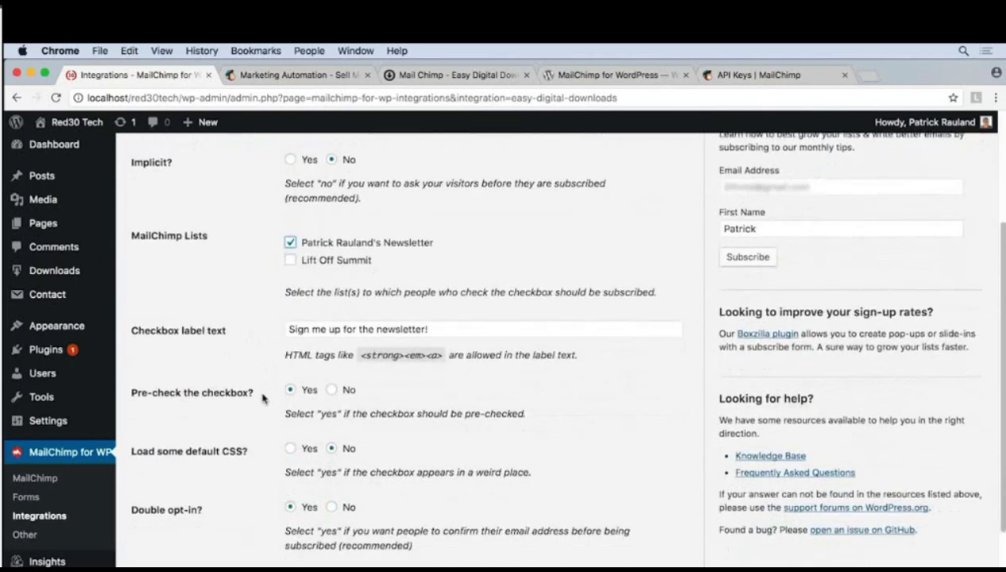
Set the sign-up checkbox to not be pre-checked and save the integration settings
click(334, 393)
scroll(262, 457, down, 3)
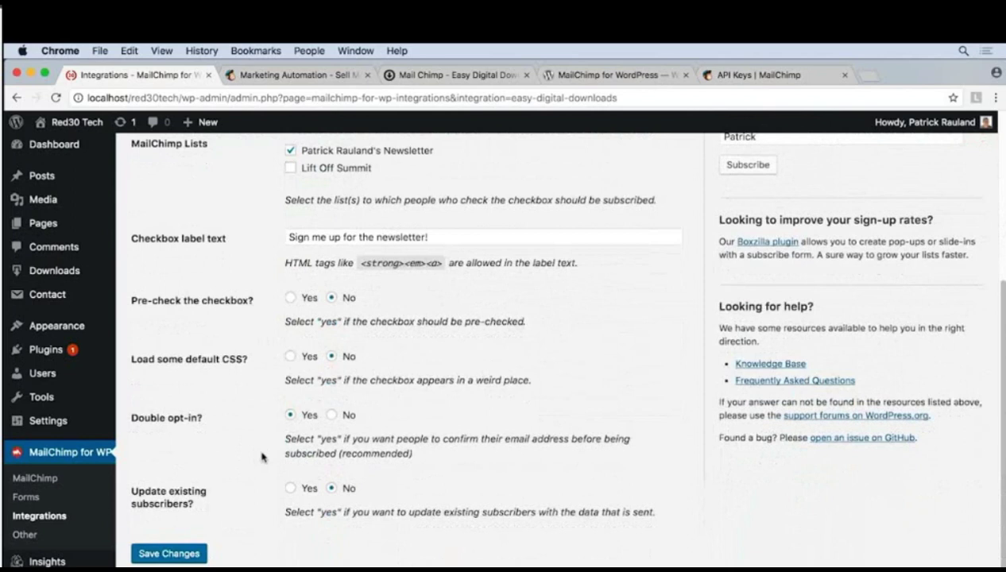
scroll(262, 457, down, 1)
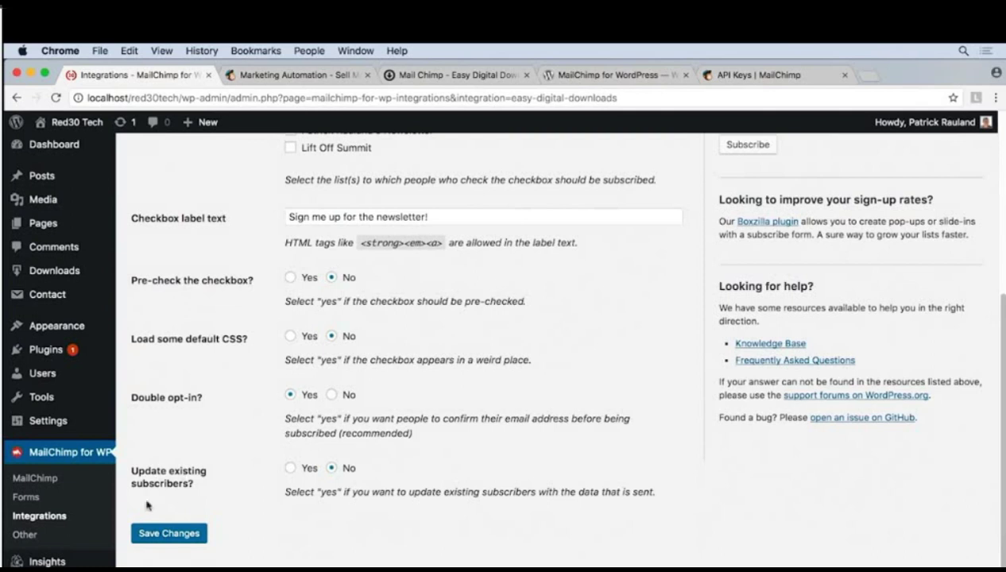
click(169, 537)
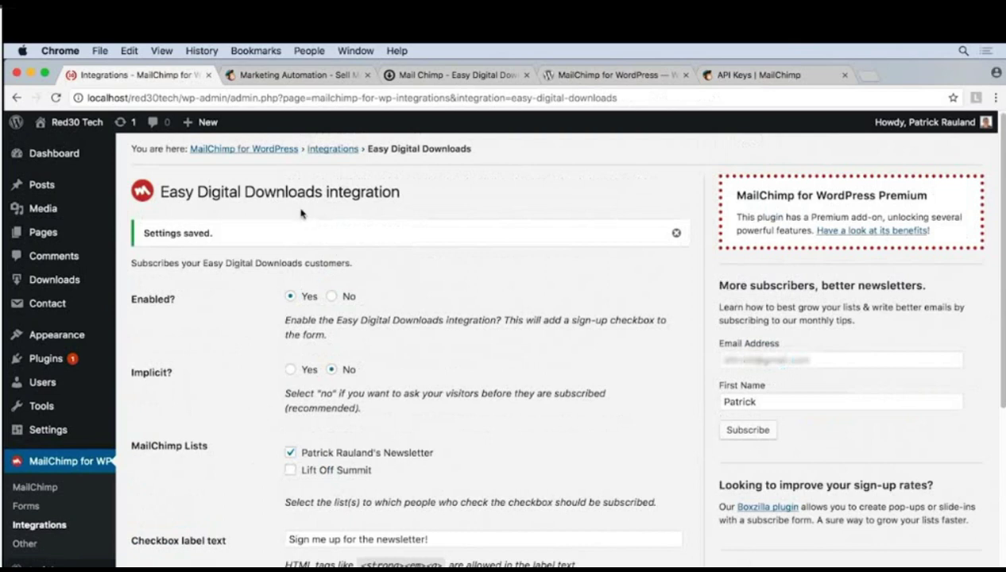
Open the list of all downloads in a new browser tab and view the Building Your First Robot product page
mouse_move(72, 129)
mouse_move(54, 290)
right_click(151, 281)
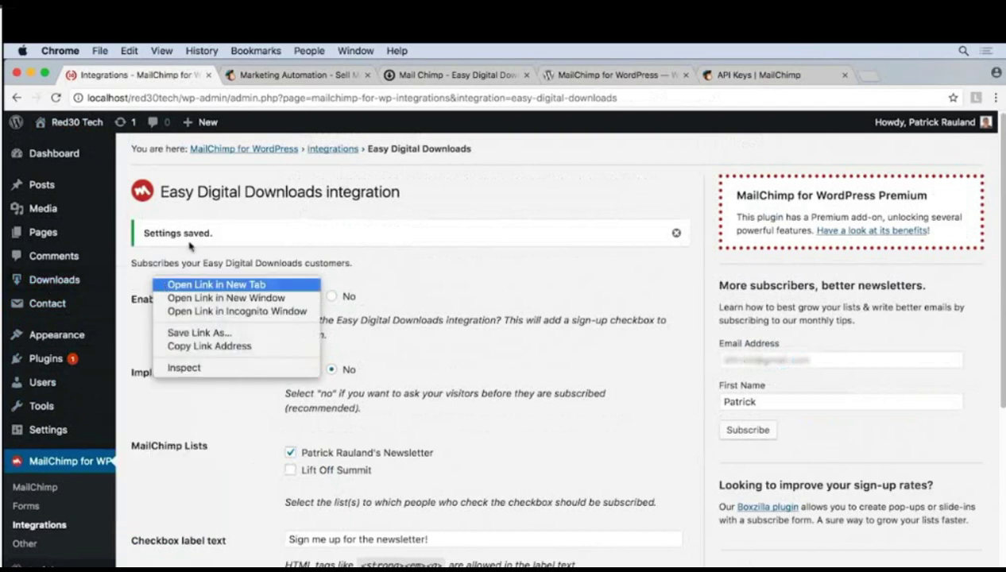
click(169, 285)
click(284, 79)
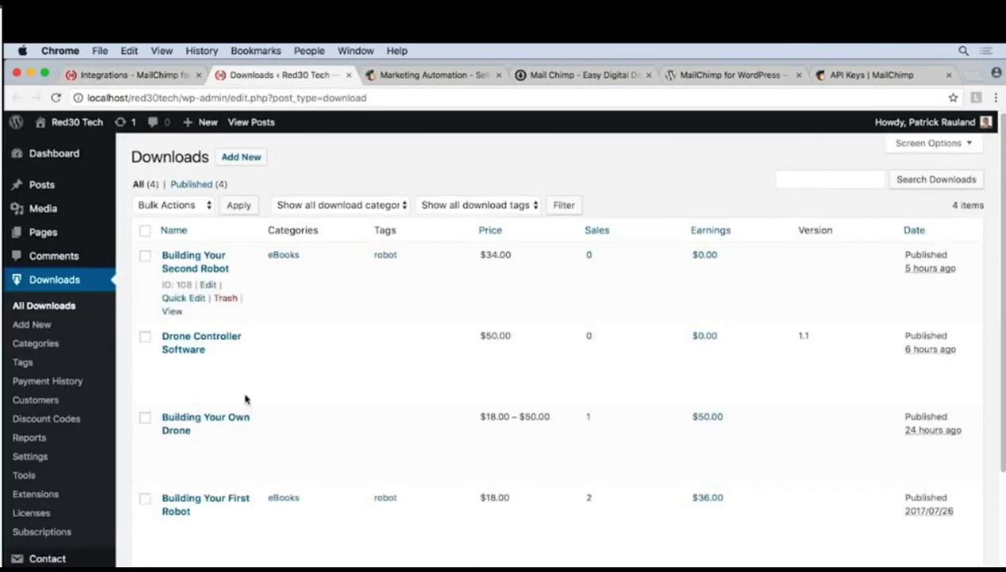
click(172, 554)
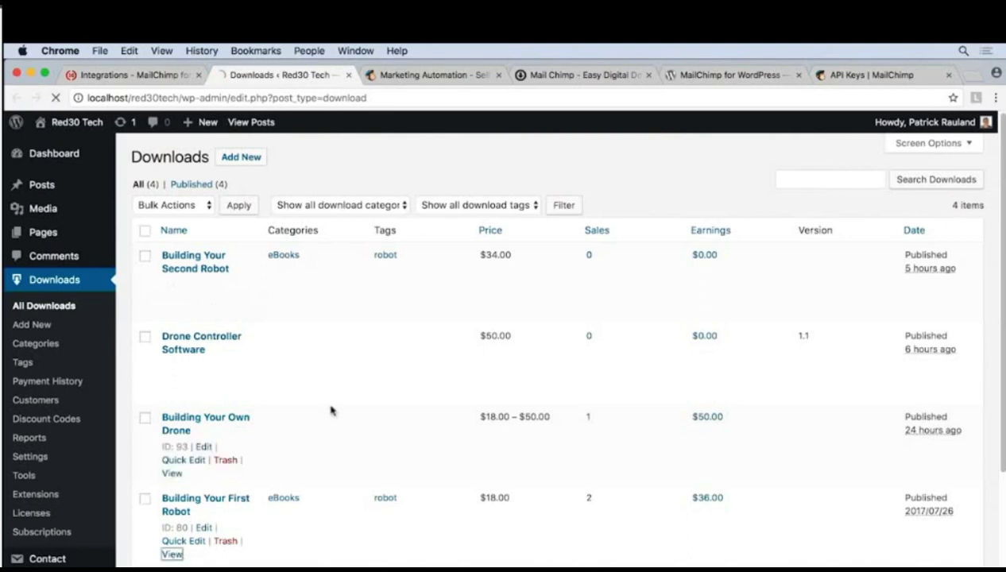
Add Building Your First Robot to the cart and proceed to checkout
scroll(427, 403, down, 5)
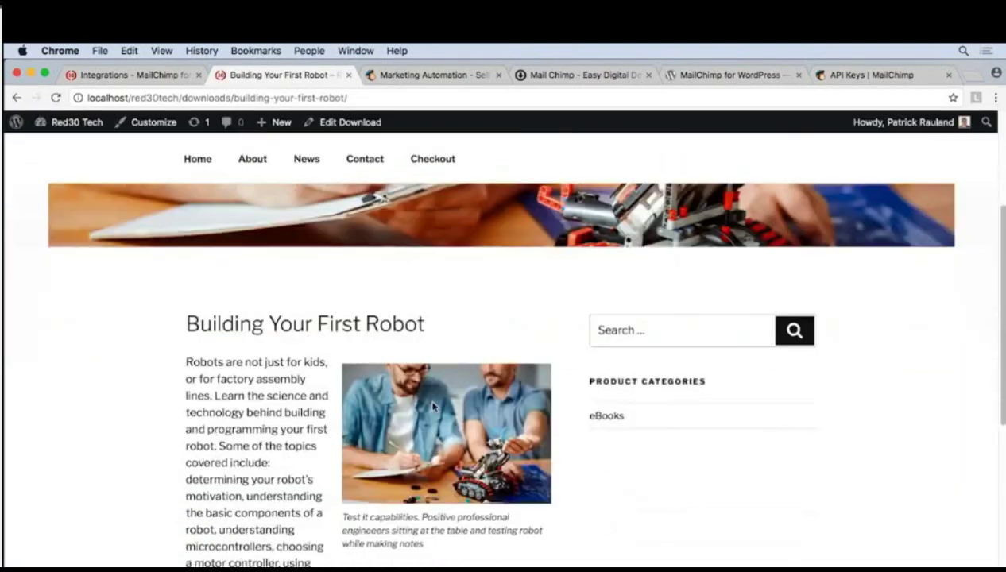
scroll(427, 403, down, 1)
click(234, 518)
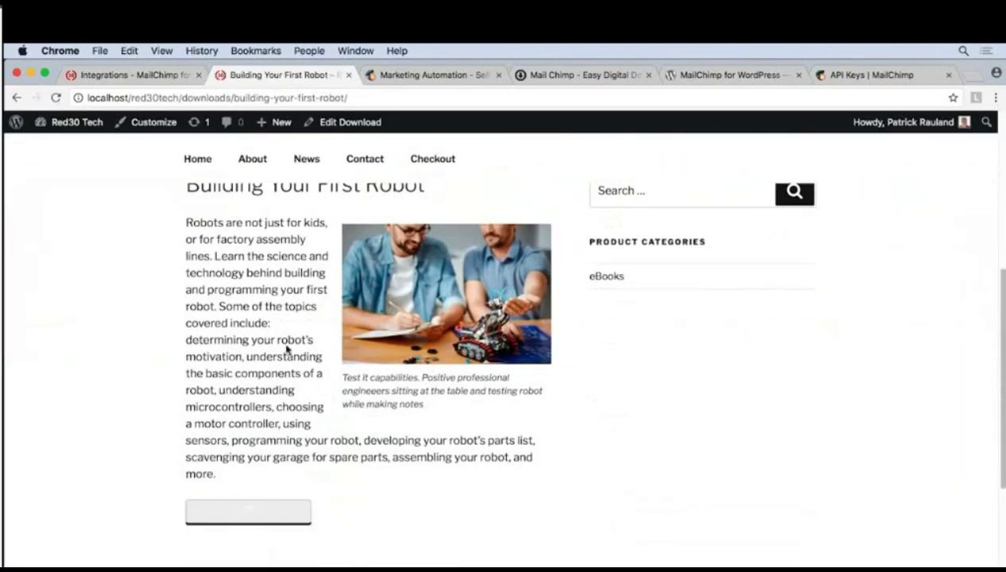
click(603, 410)
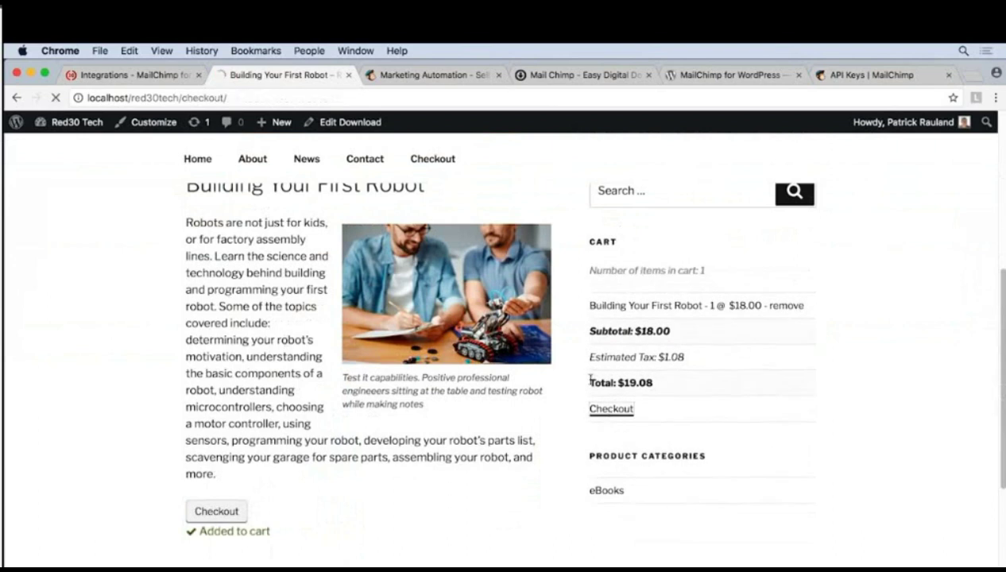
Test the "Sign me up for the newsletter!" checkbox on the checkout page by toggling it
scroll(591, 380, down, 10)
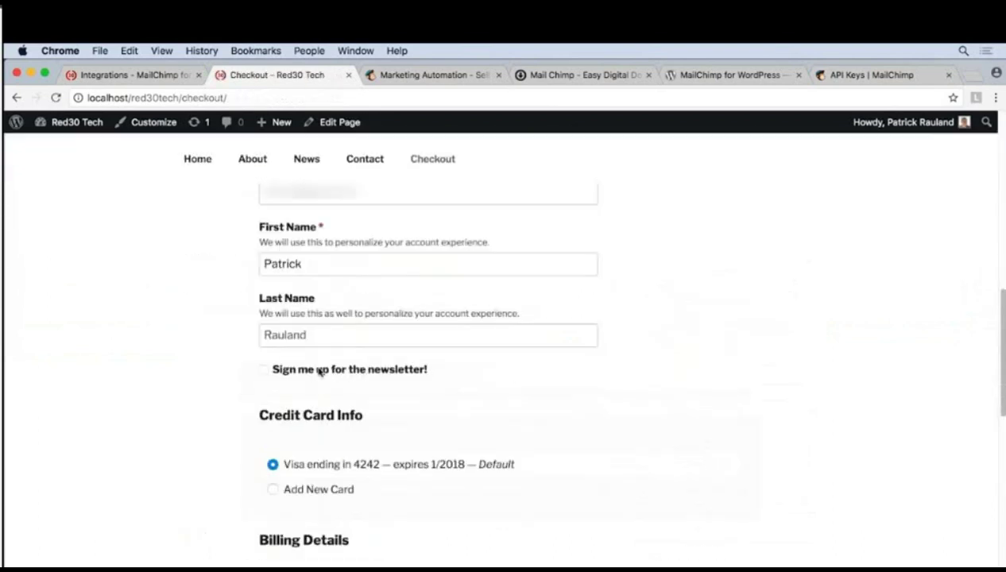
click(321, 371)
click(315, 371)
click(282, 372)
click(297, 373)
click(286, 373)
Return to the Easy Digital Downloads integration settings and review the list and checkbox options
key(ctrl+shift+Tab)
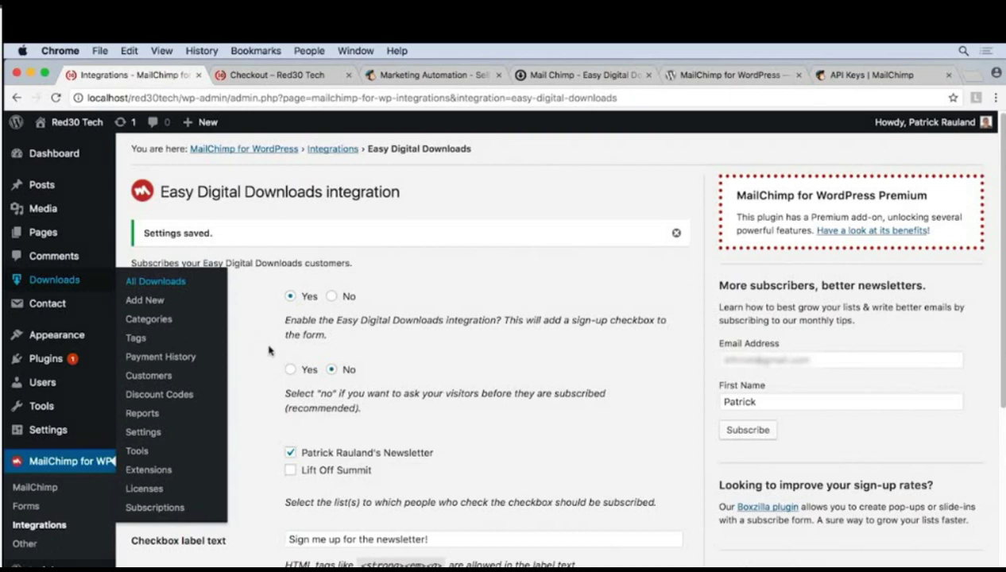
scroll(271, 356, down, 3)
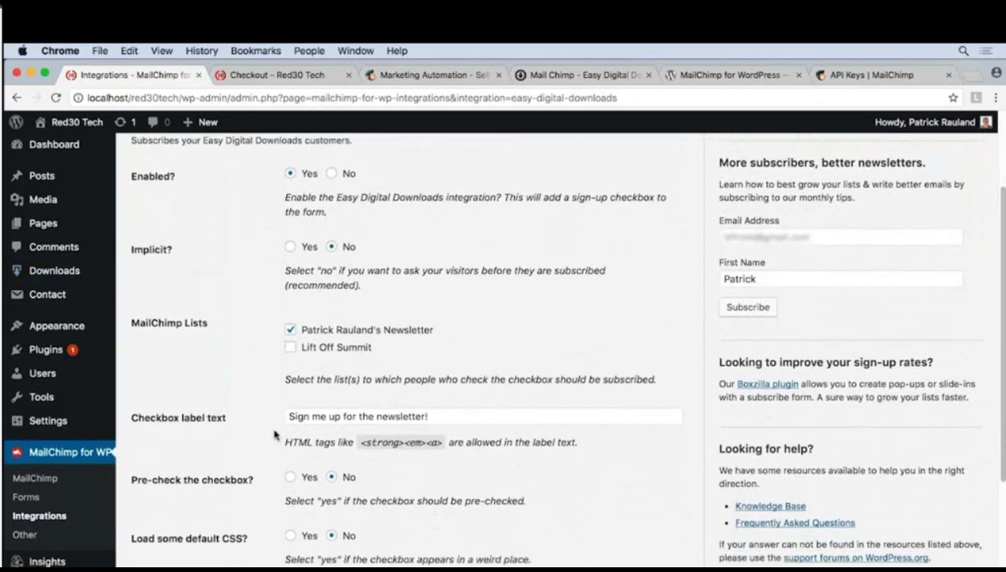
scroll(274, 433, down, 2)
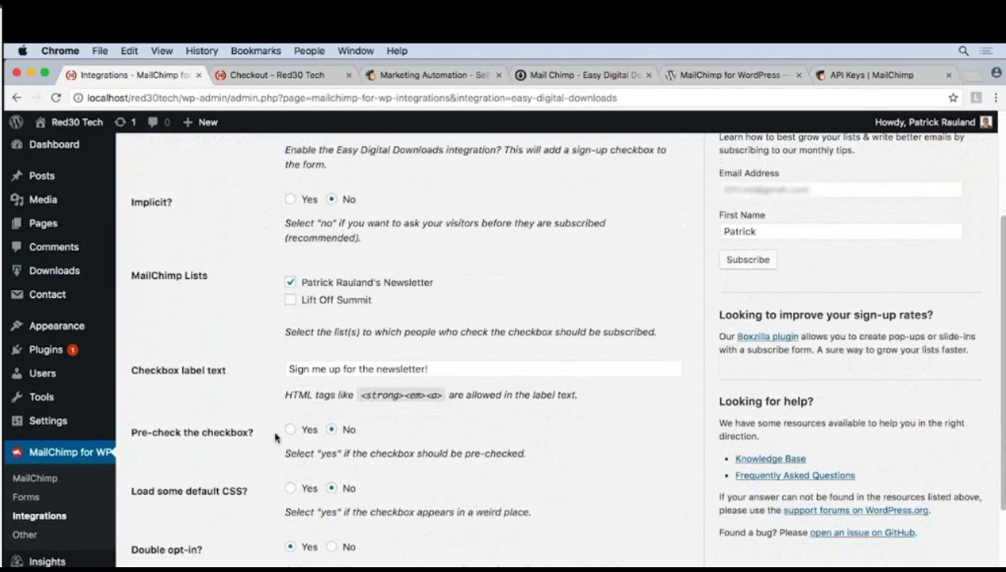